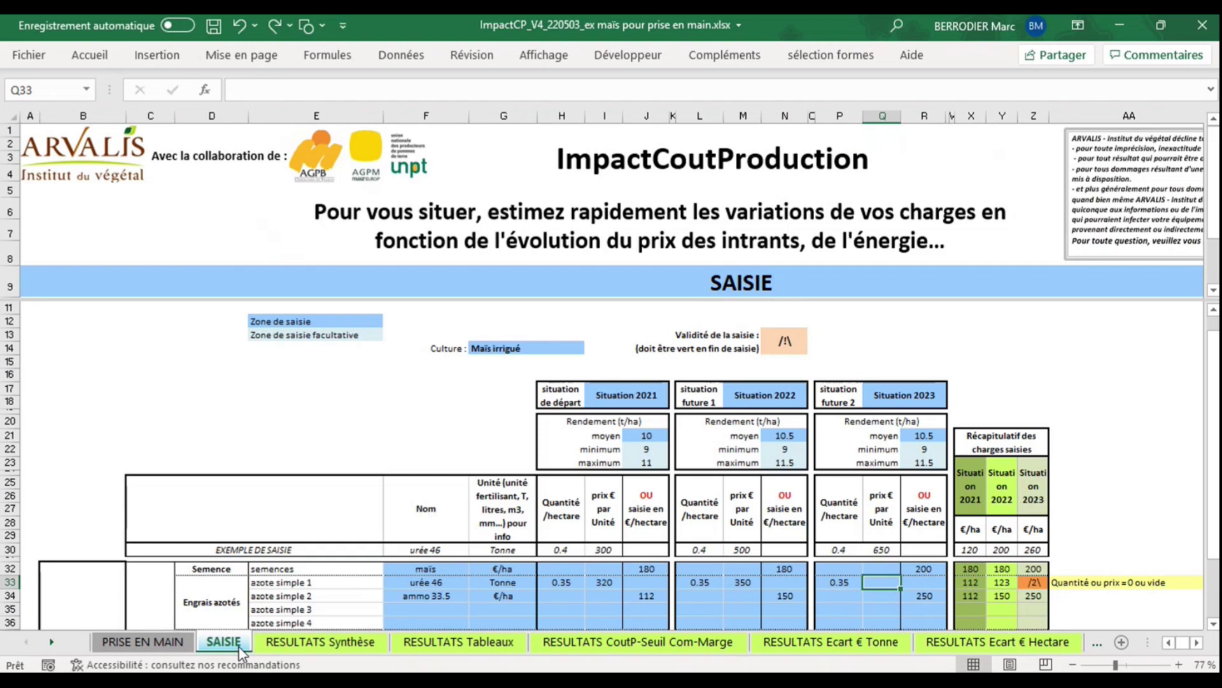
# Review the entry cells for the crop, the three situation names, and the average, minimum and maximum yields.
pyautogui.moveTo(457, 348); pyautogui.dragTo(584, 355)
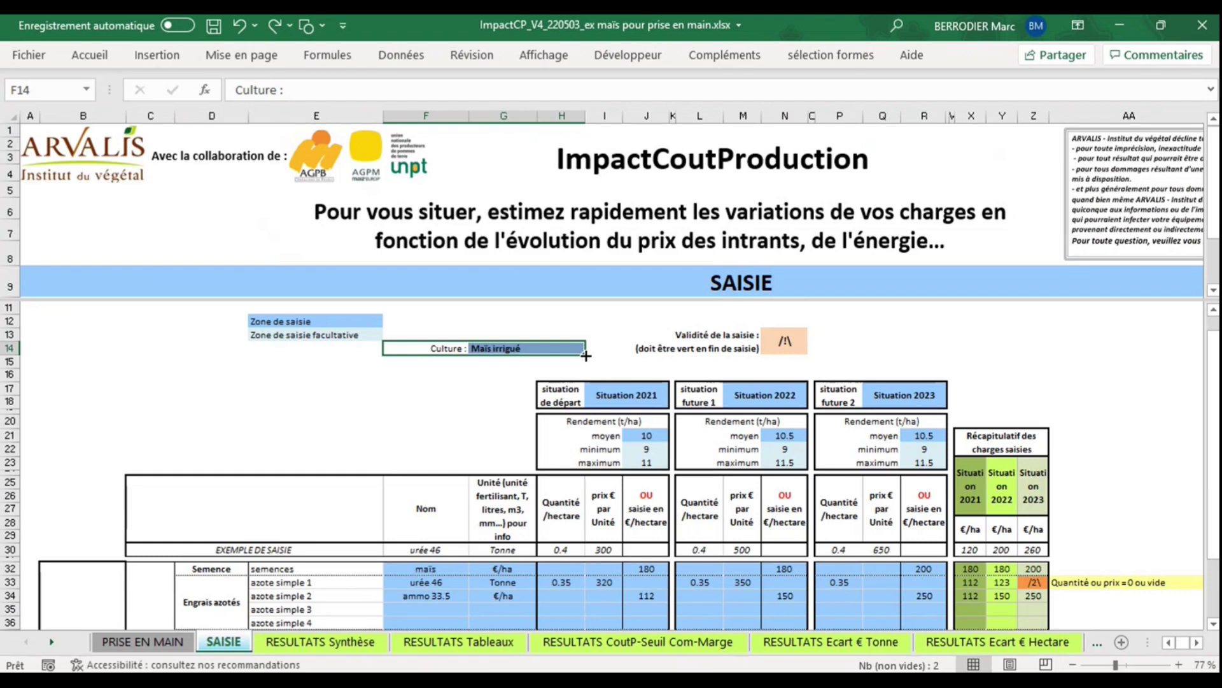
pyautogui.moveTo(570, 401); pyautogui.dragTo(911, 394)
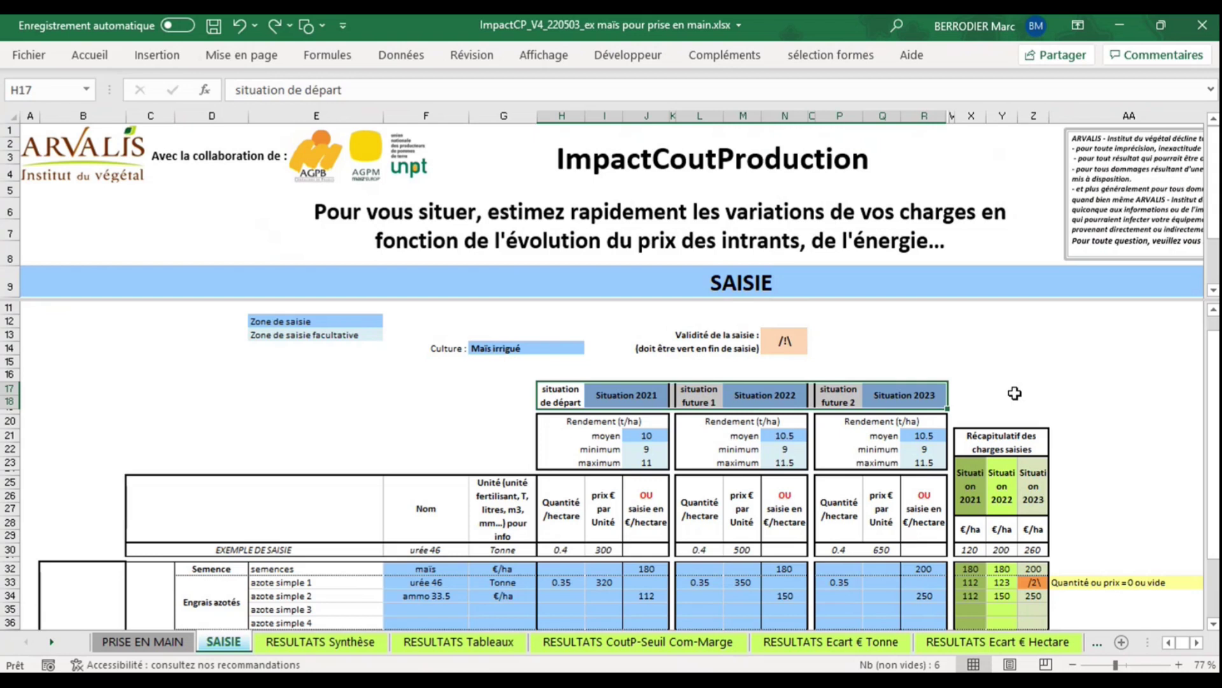
pyautogui.moveTo(647, 435); pyautogui.dragTo(952, 434)
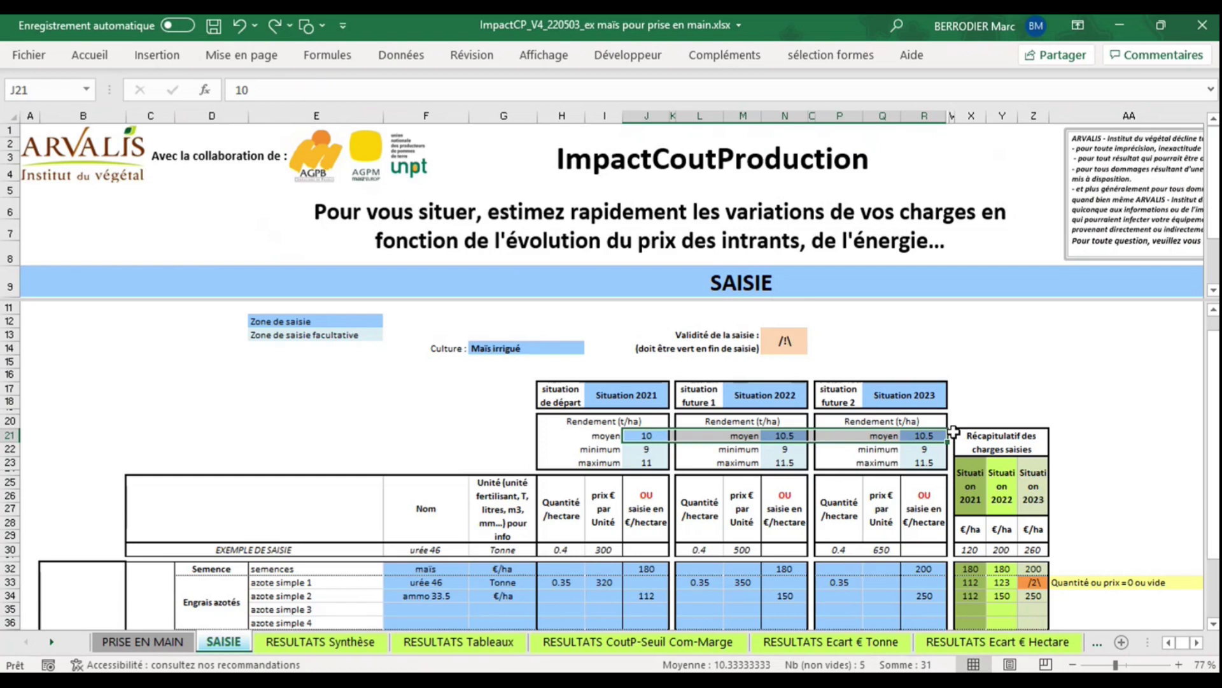
pyautogui.click(648, 452)
pyautogui.moveTo(683, 454); pyautogui.dragTo(936, 464)
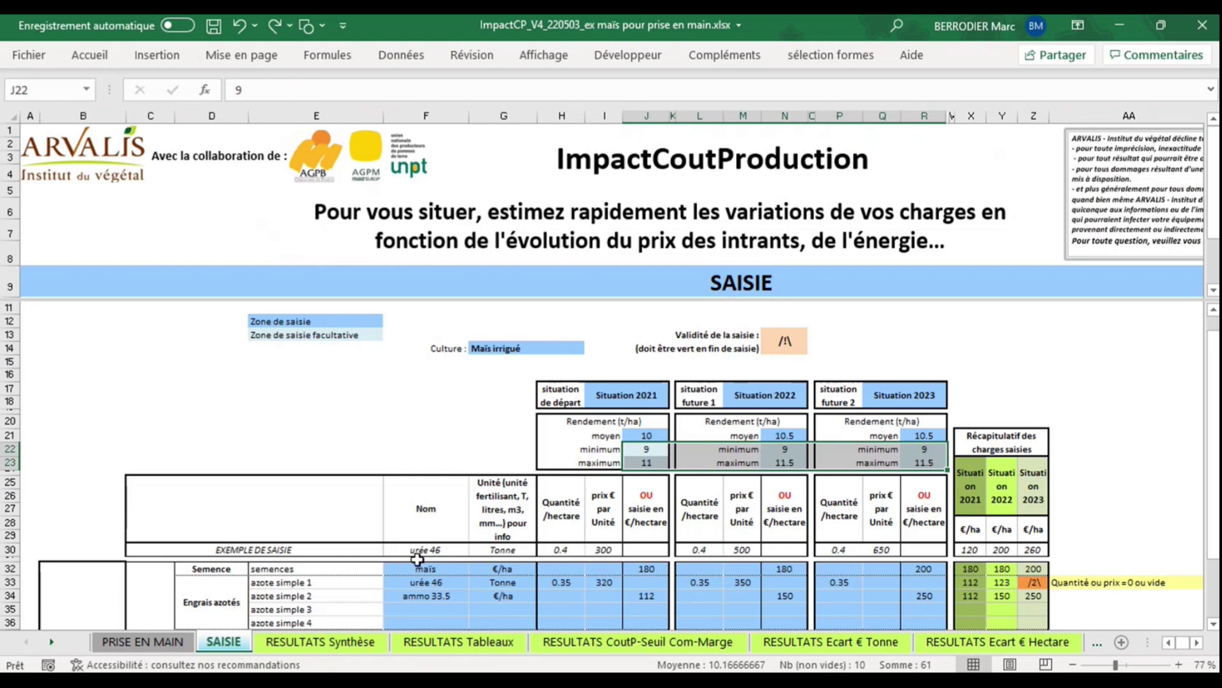
# Line up the two panes of the SAISIE sheet so the situation and column headings sit above charge rows 32 to 54.
pyautogui.click(323, 526)
pyautogui.scroll(-1, 326, 523)
pyautogui.scroll(-5, 326, 523)
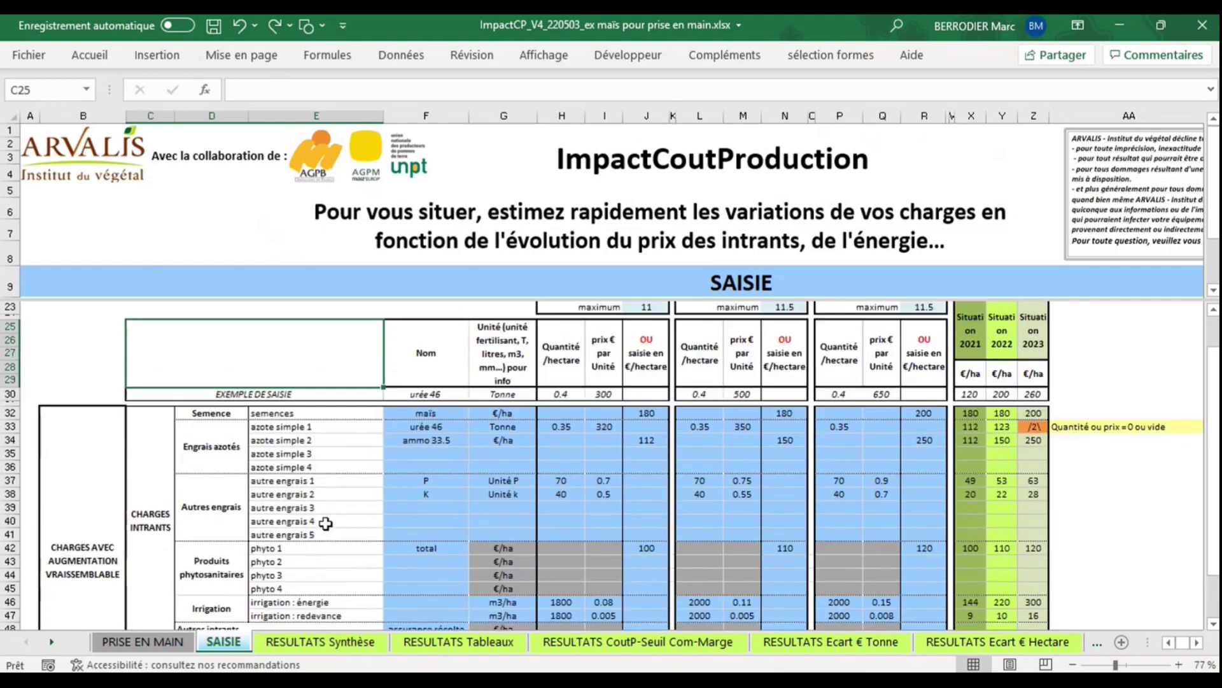
pyautogui.click(418, 256)
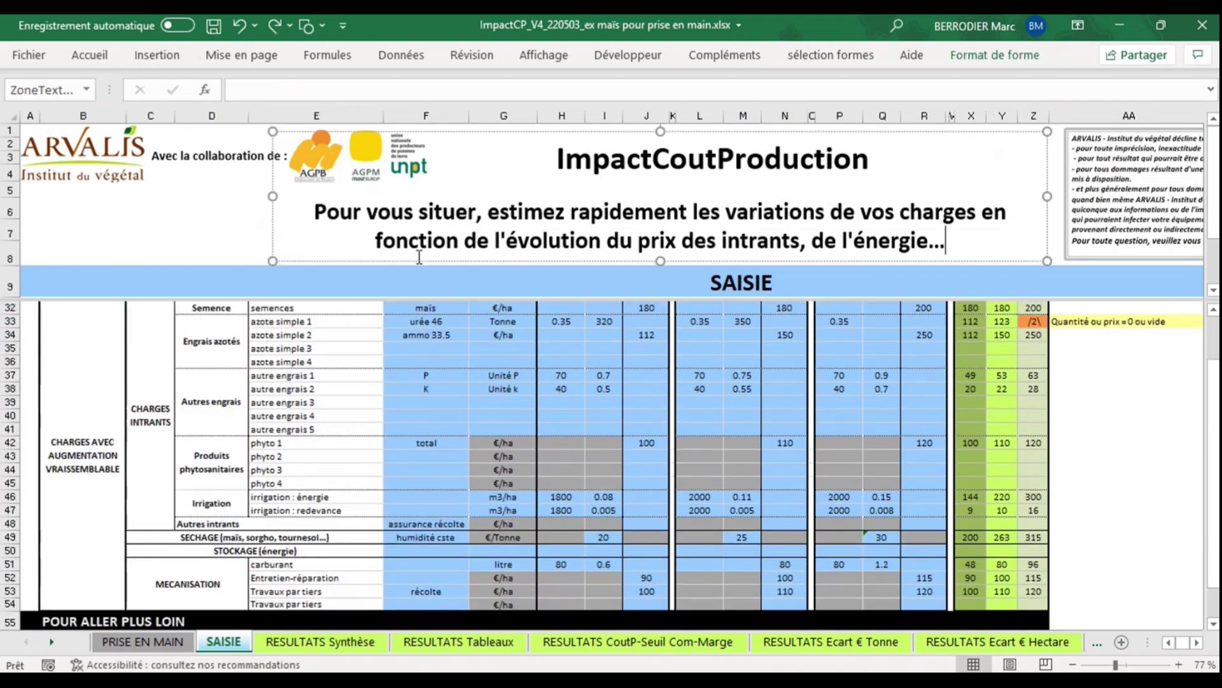
pyautogui.click(203, 226)
pyautogui.scroll(-3, 203, 227)
pyautogui.scroll(-1, 203, 227)
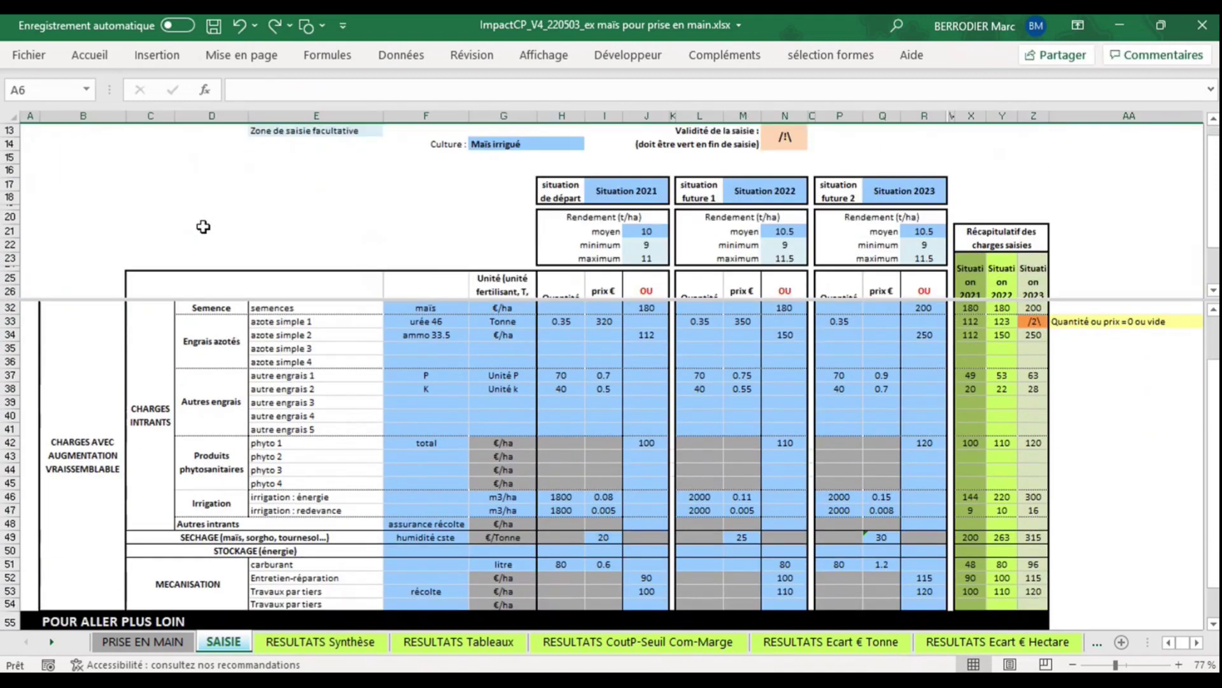
pyautogui.scroll(-1, 203, 226)
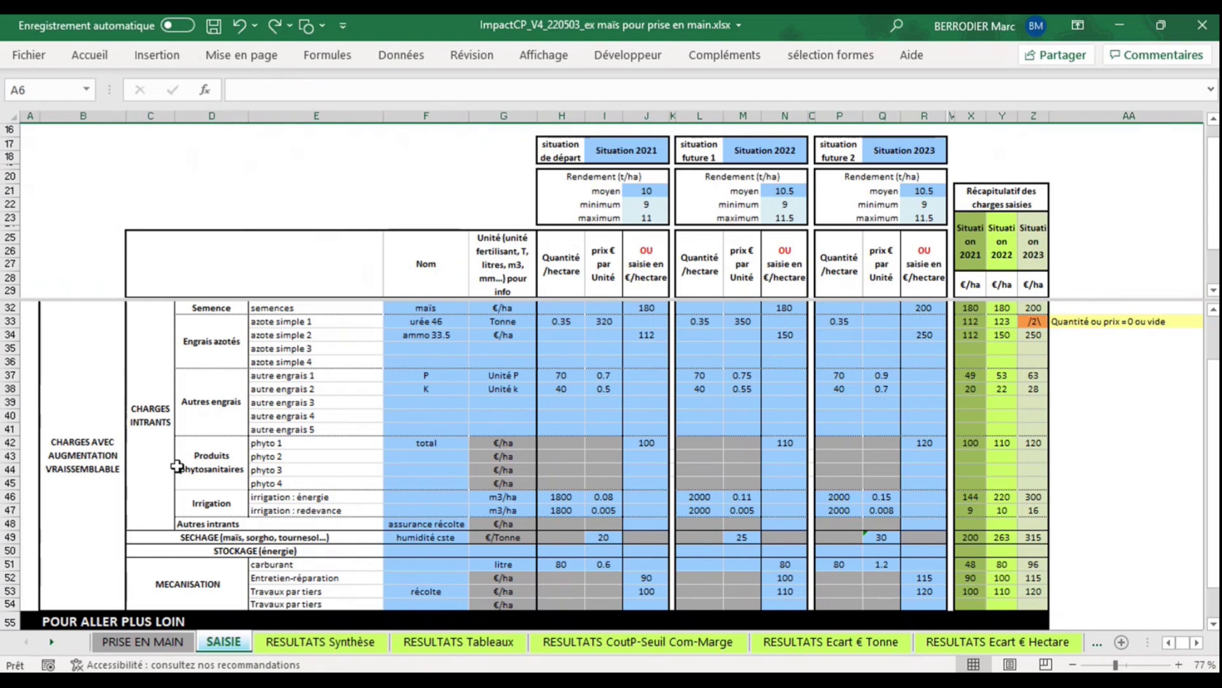
# Examine the likely-to-increase charge rows one group at a time, from seed and fertiliser through irrigation, drying and storage to mechanisation.
pyautogui.click(12, 307)
pyautogui.moveTo(12, 322); pyautogui.dragTo(9, 510)
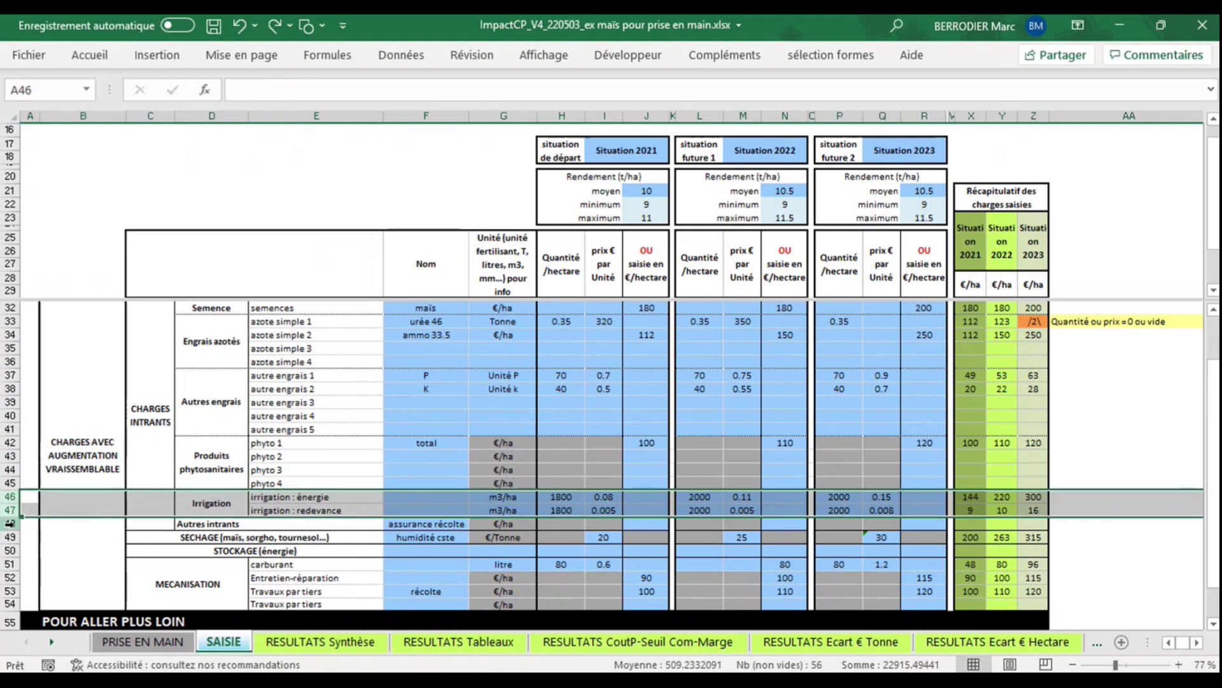
pyautogui.click(9, 523)
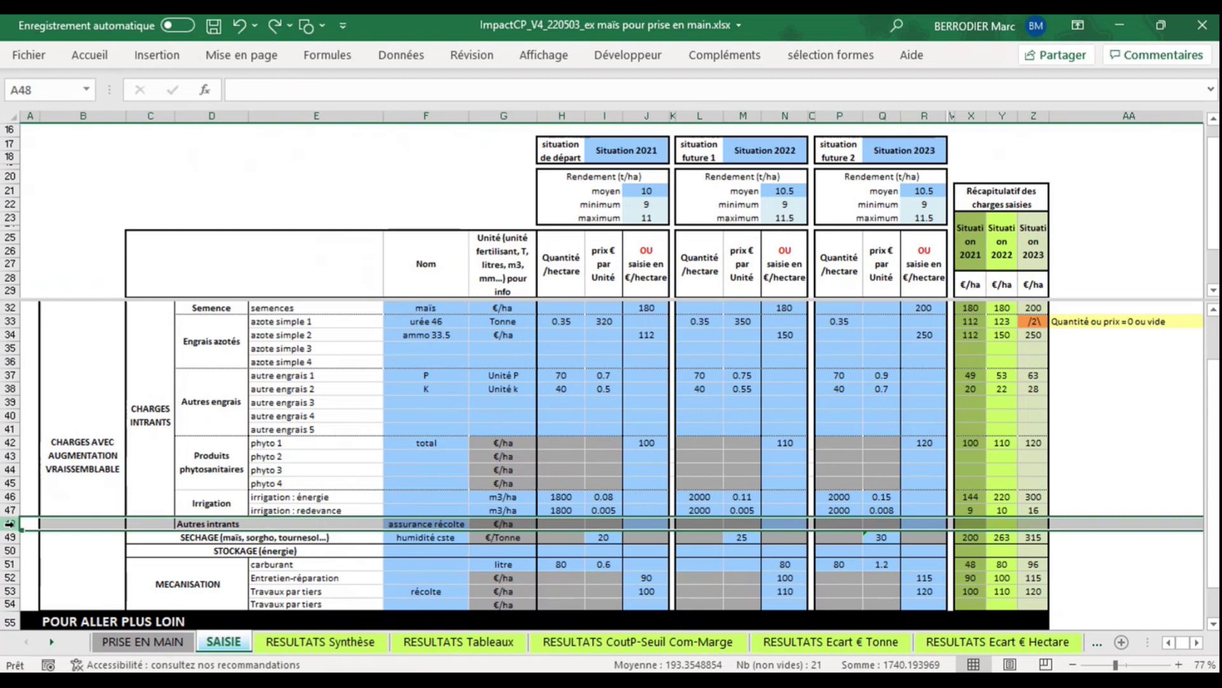
pyautogui.click(10, 536)
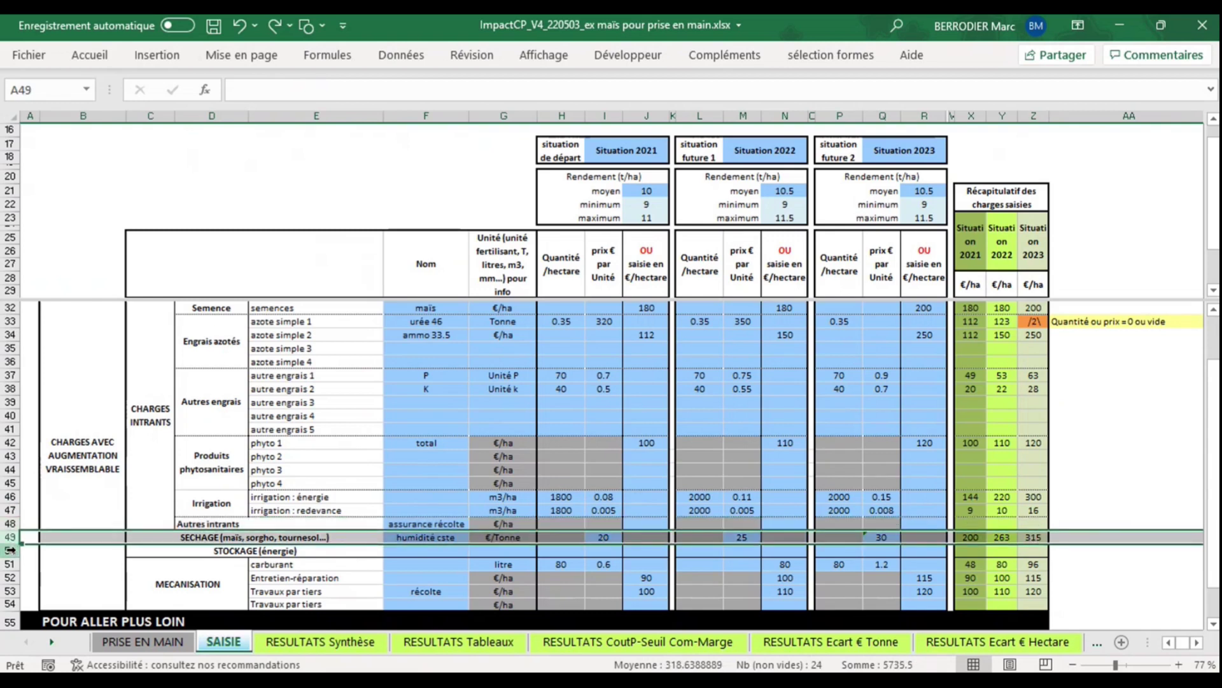
pyautogui.click(10, 549)
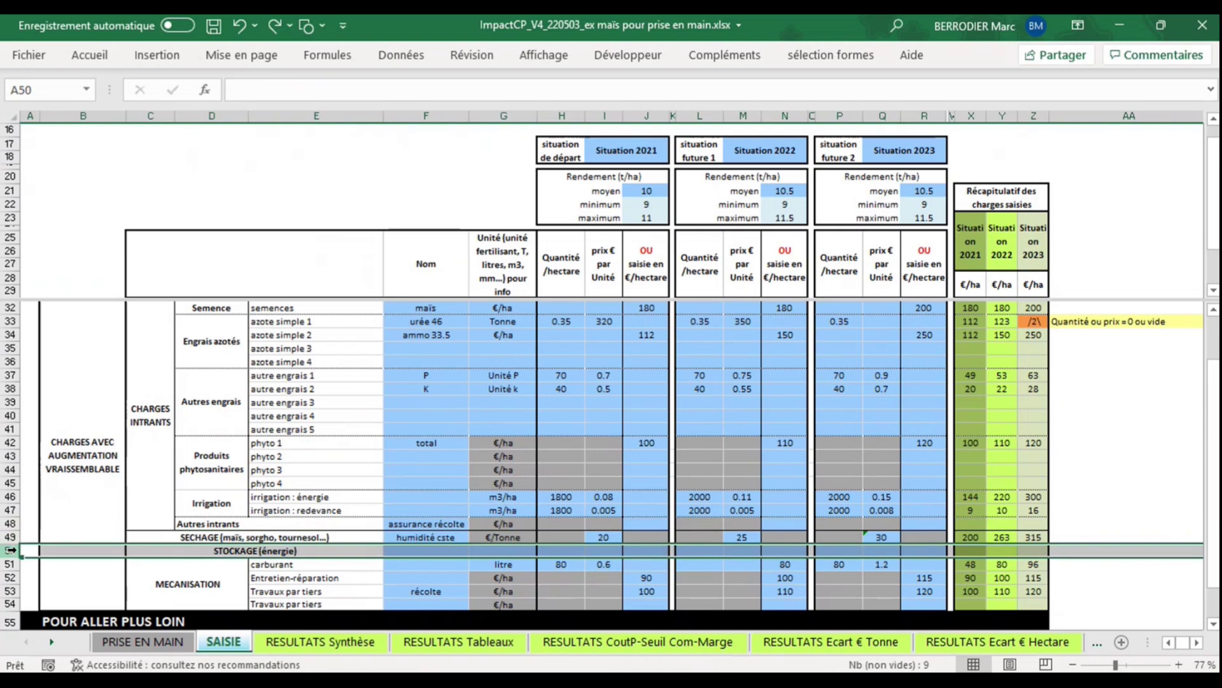
pyautogui.moveTo(10, 564); pyautogui.dragTo(9, 600)
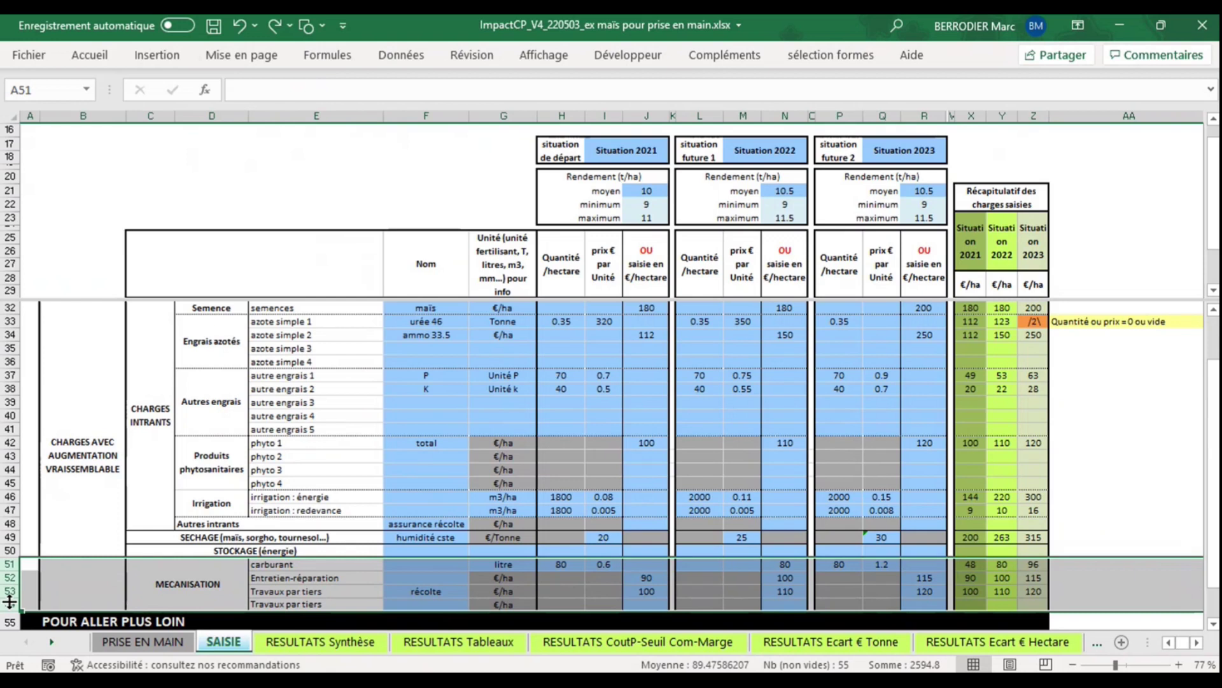
# Examine the optional other charges under POUR ALLER PLUS LOIN: mechanisation, labour, land rent, fixed charges and other charges.
pyautogui.scroll(-7, 10, 601)
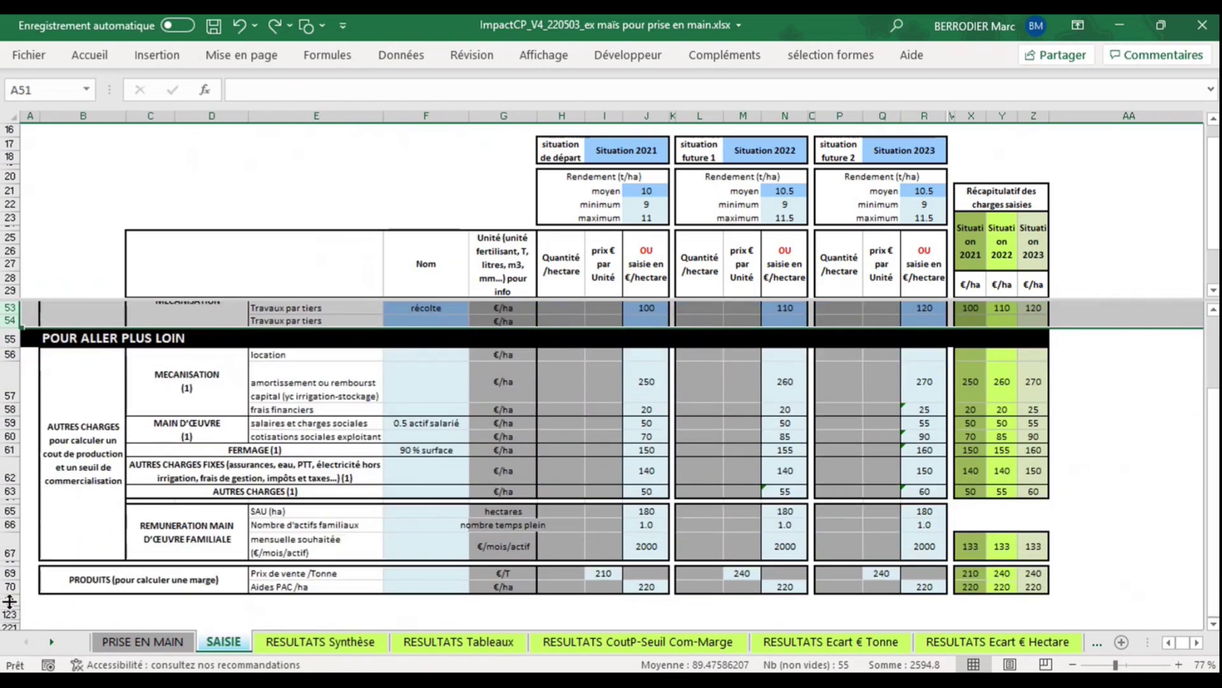
pyautogui.moveTo(6, 353); pyautogui.dragTo(7, 409)
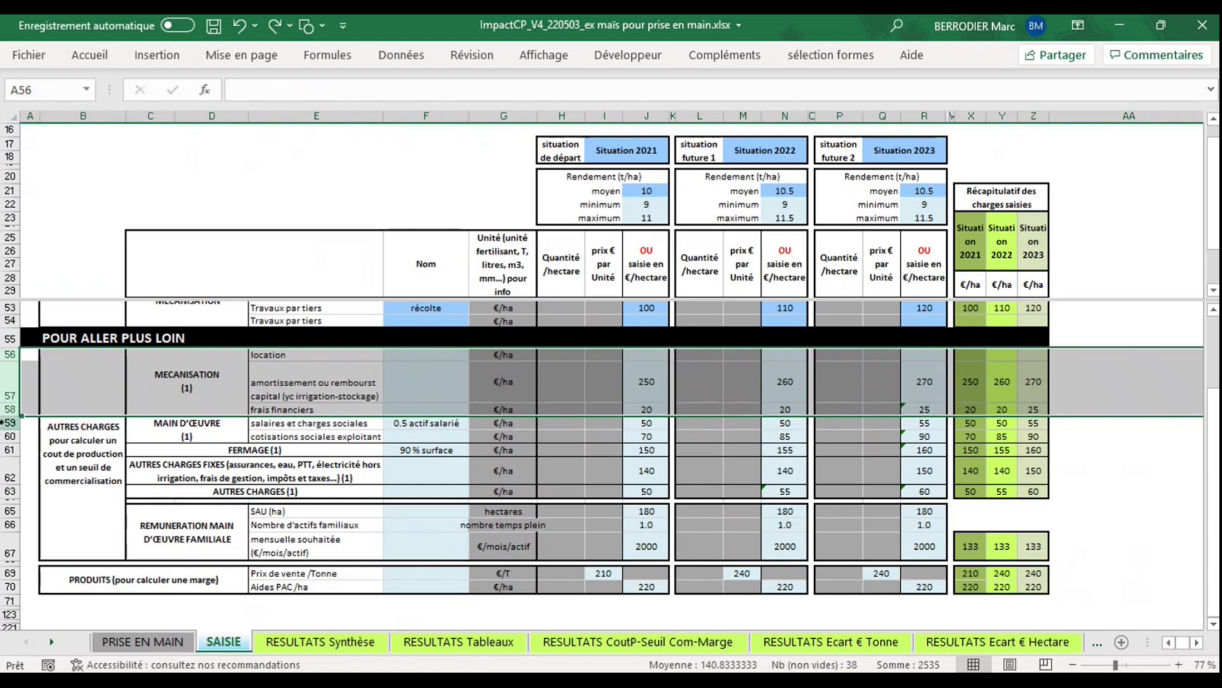
pyautogui.moveTo(14, 422); pyautogui.dragTo(14, 435)
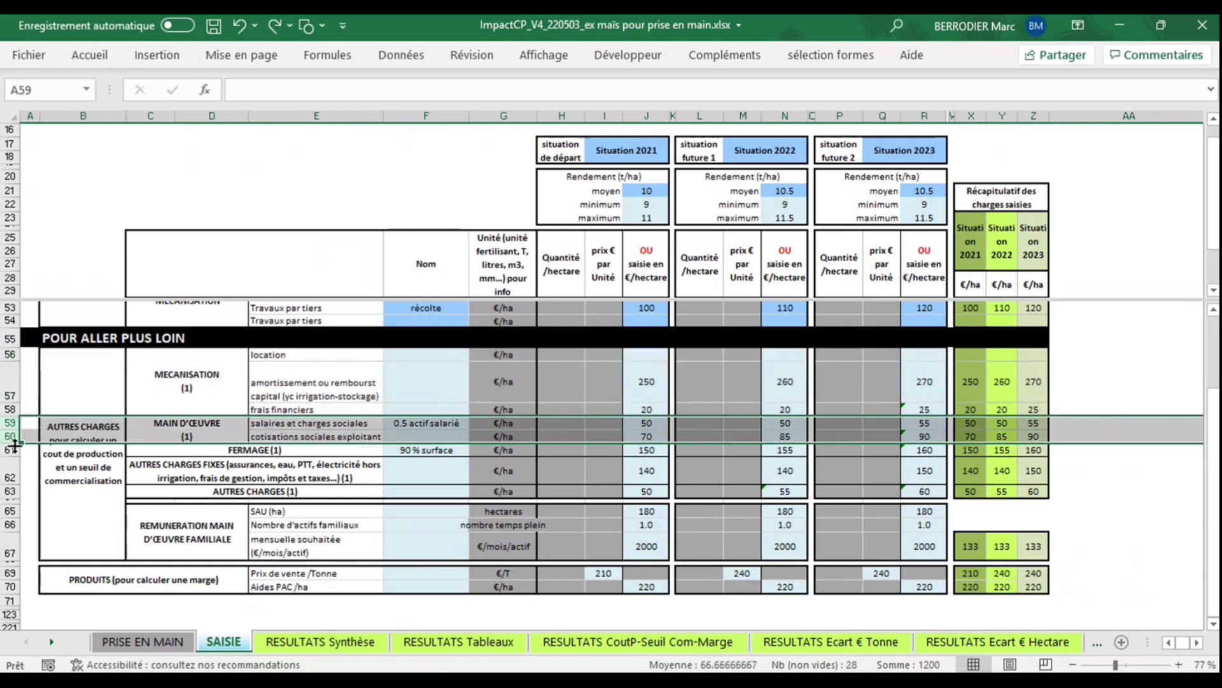
pyautogui.click(8, 449)
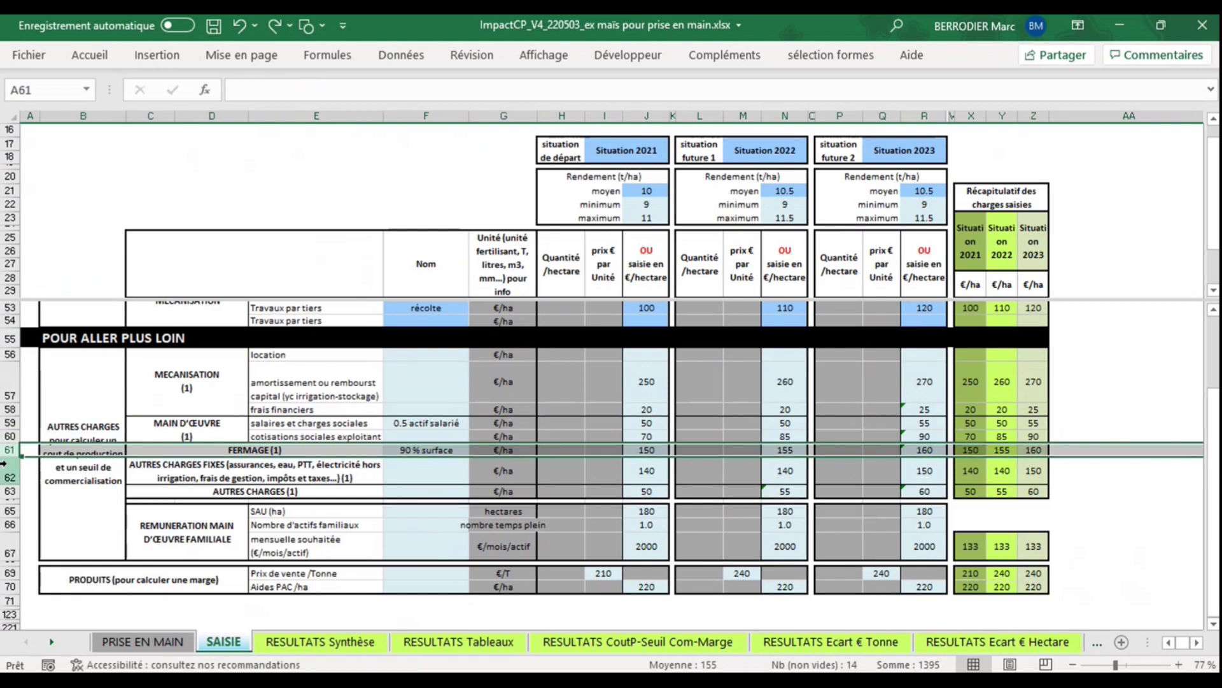
pyautogui.click(7, 468)
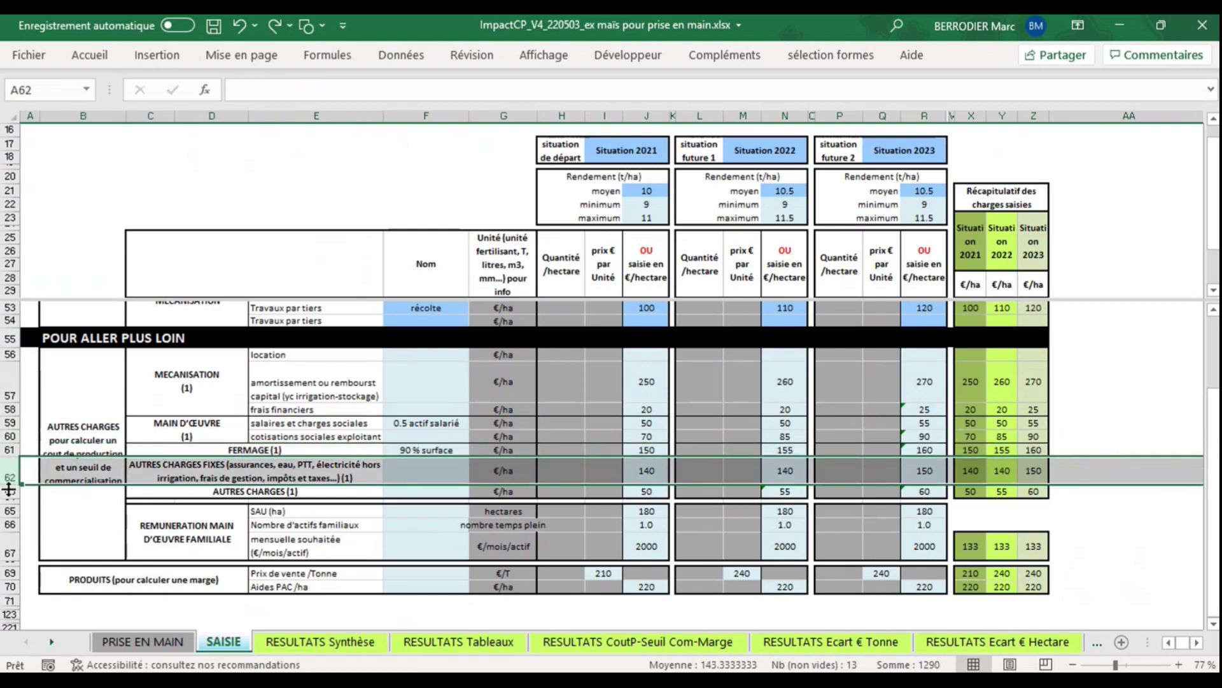
pyautogui.click(8, 491)
# Review the family labour remuneration rows and the PRODUITS rows for selling price and PAC aid.
pyautogui.moveTo(9, 511); pyautogui.dragTo(9, 541)
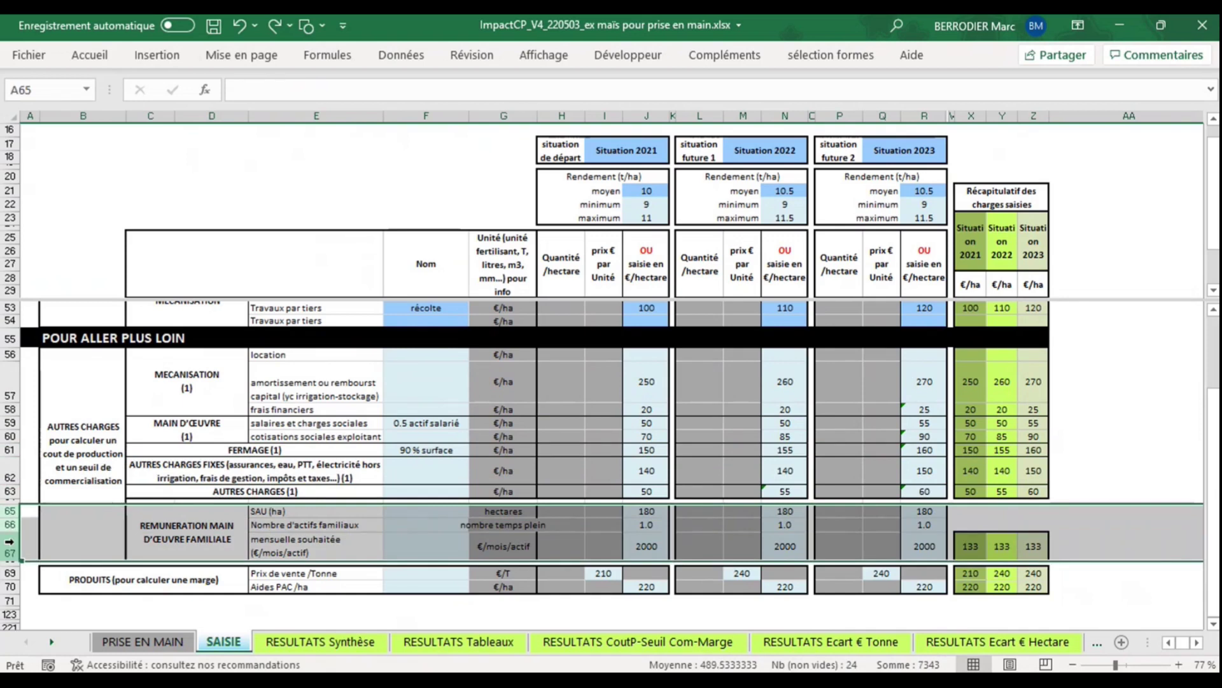
pyautogui.moveTo(311, 510); pyautogui.dragTo(670, 522)
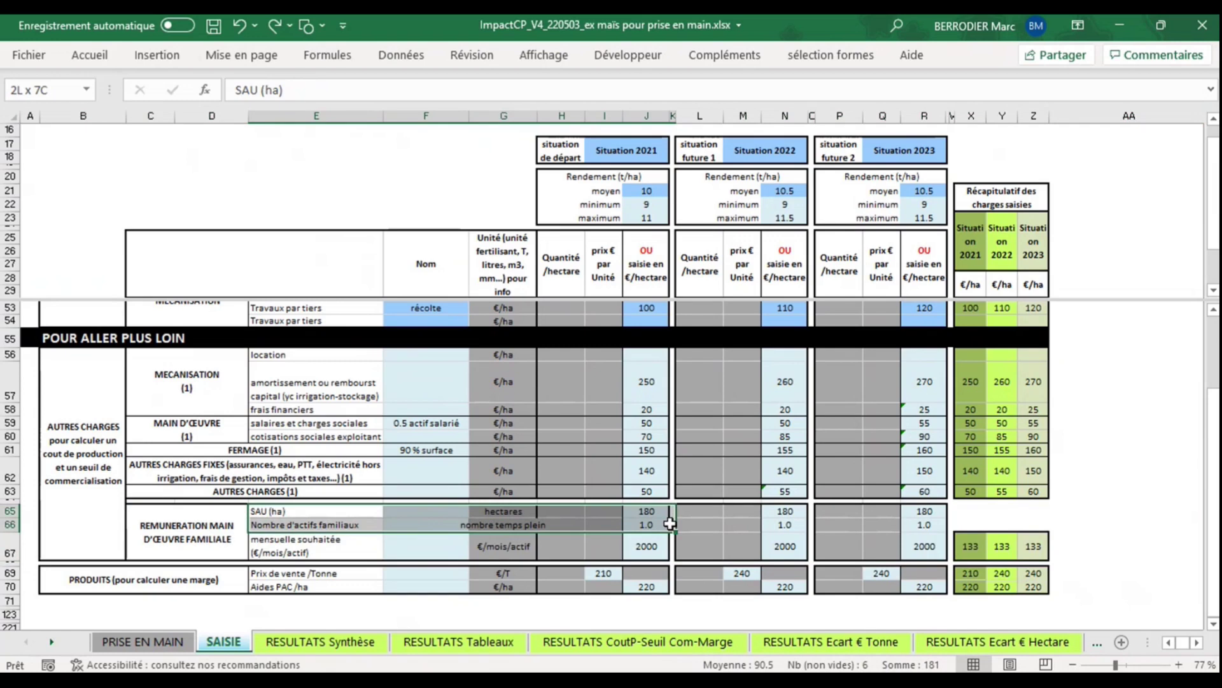
pyautogui.moveTo(670, 523); pyautogui.dragTo(666, 542)
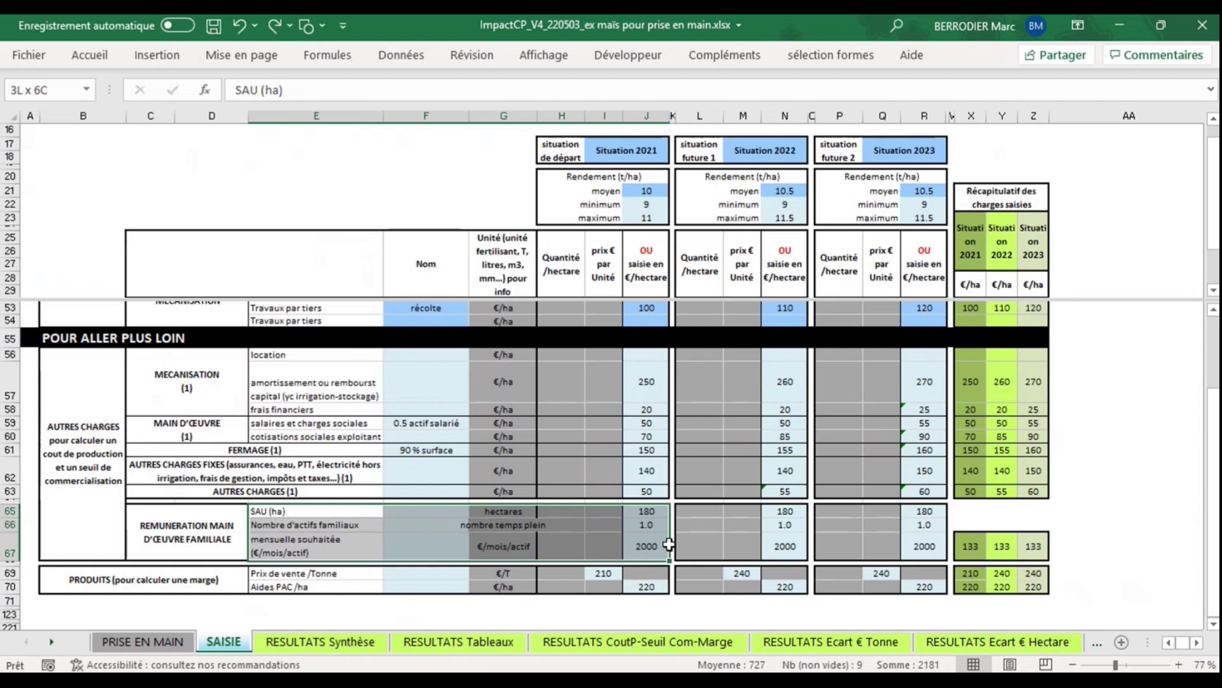
pyautogui.moveTo(669, 544); pyautogui.dragTo(668, 544)
pyautogui.moveTo(9, 573); pyautogui.dragTo(9, 586)
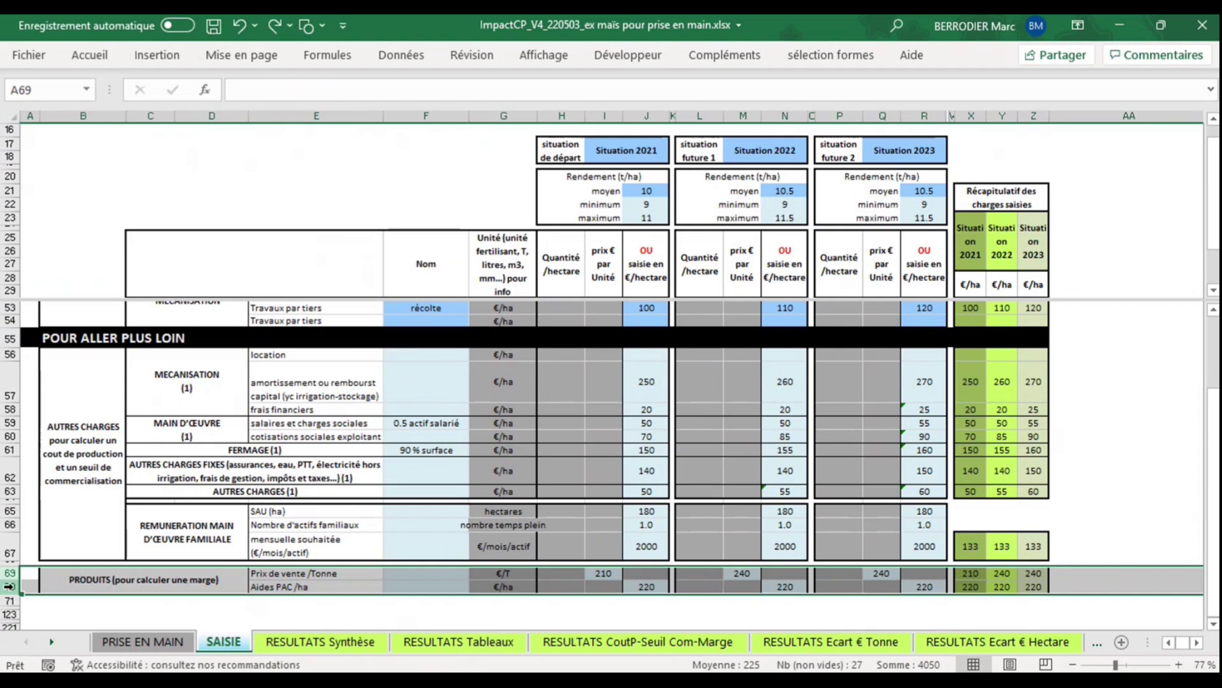
# Review the Nom and Unité columns and the example entries for azote simple 1, phyto 1 and semences.
pyautogui.scroll(6, 335, 489)
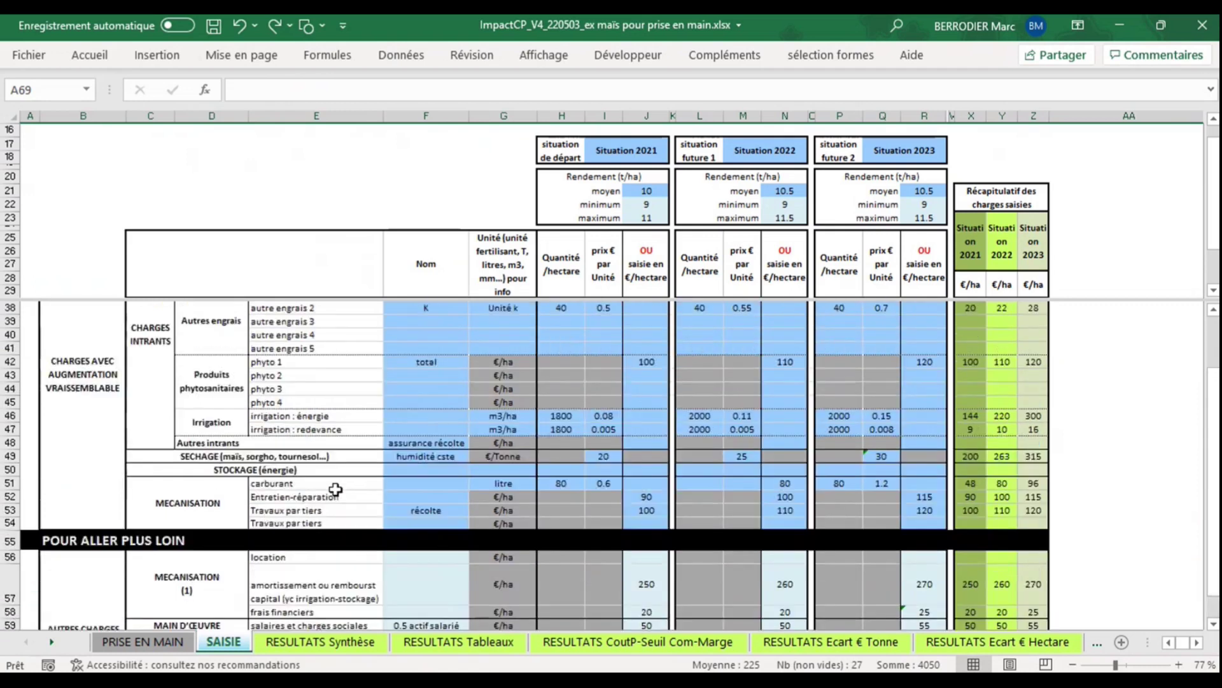
pyautogui.scroll(1, 336, 489)
pyautogui.moveTo(426, 115); pyautogui.dragTo(489, 113)
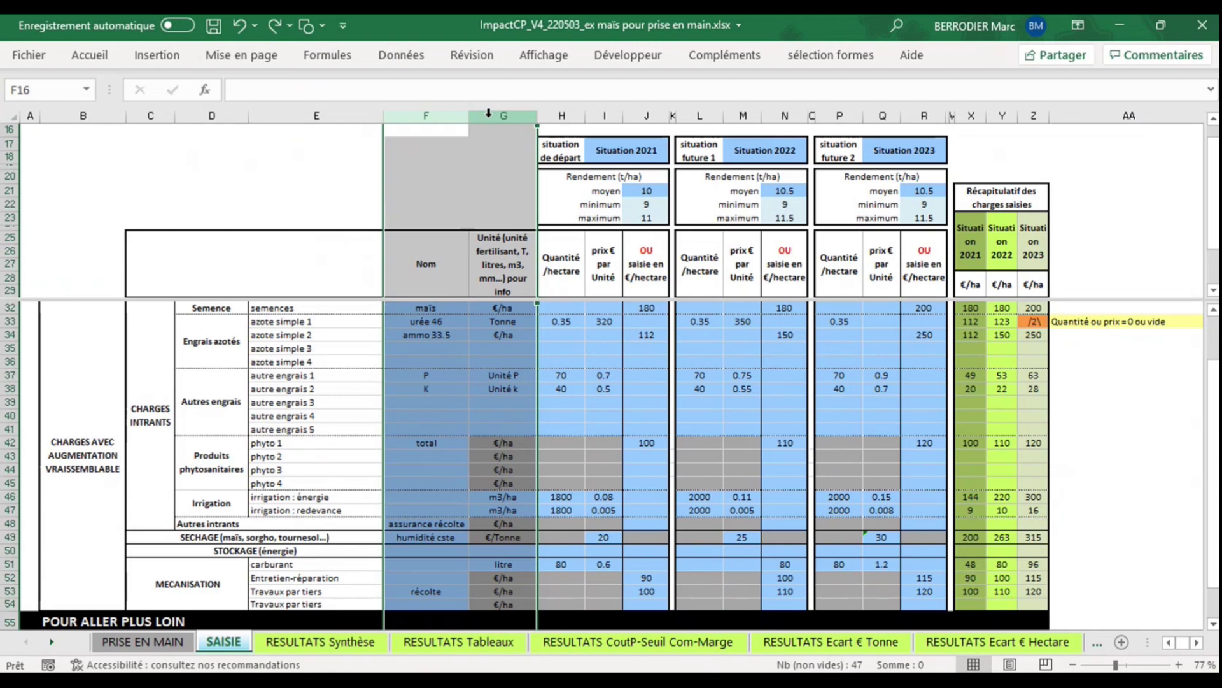
pyautogui.moveTo(281, 322); pyautogui.dragTo(535, 324)
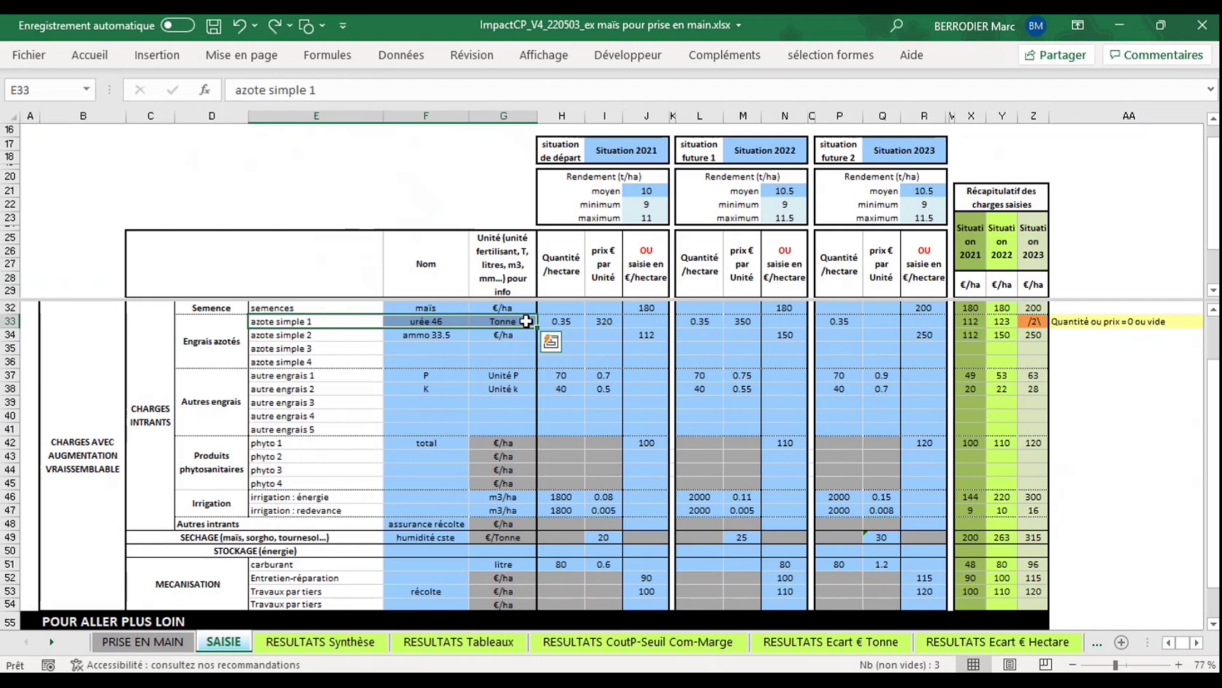
pyautogui.moveTo(308, 444); pyautogui.dragTo(942, 446)
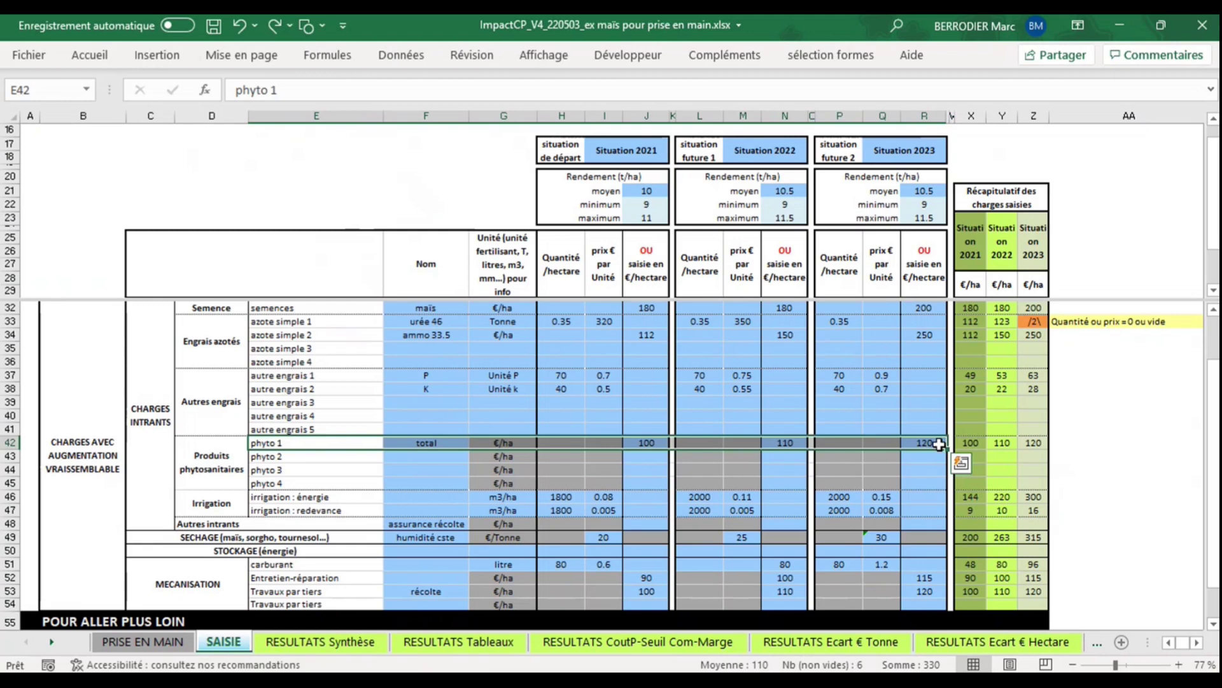
pyautogui.moveTo(324, 309); pyautogui.dragTo(930, 305)
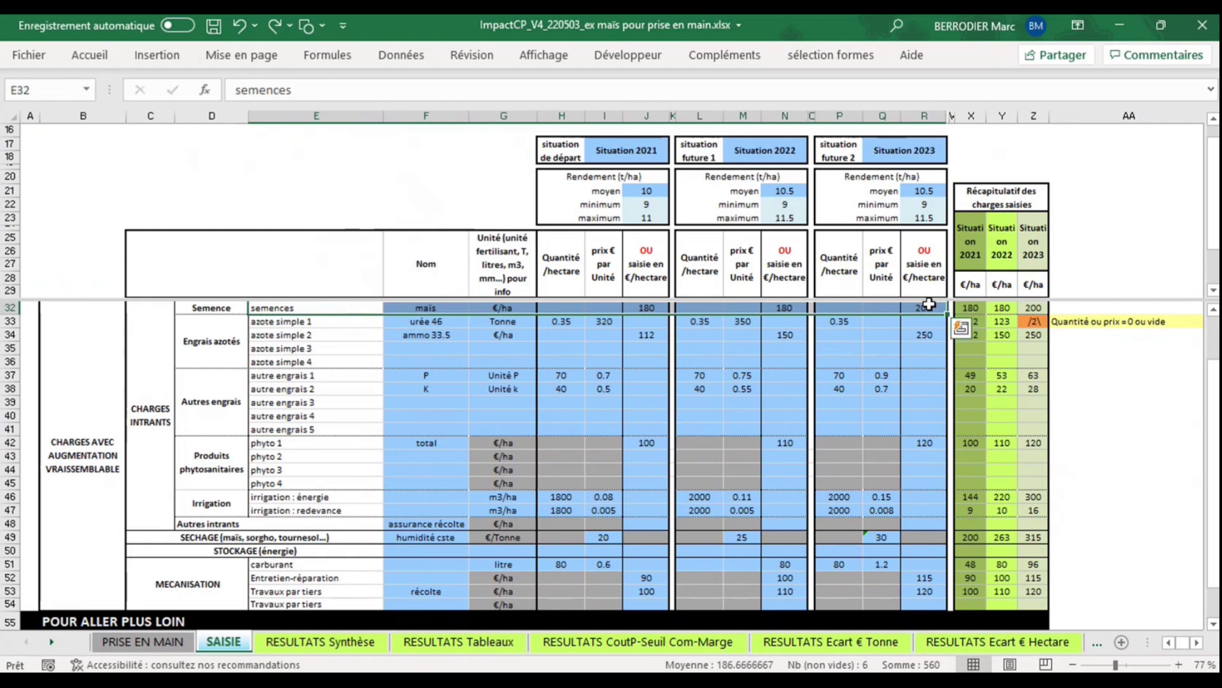
pyautogui.moveTo(330, 323); pyautogui.dragTo(651, 324)
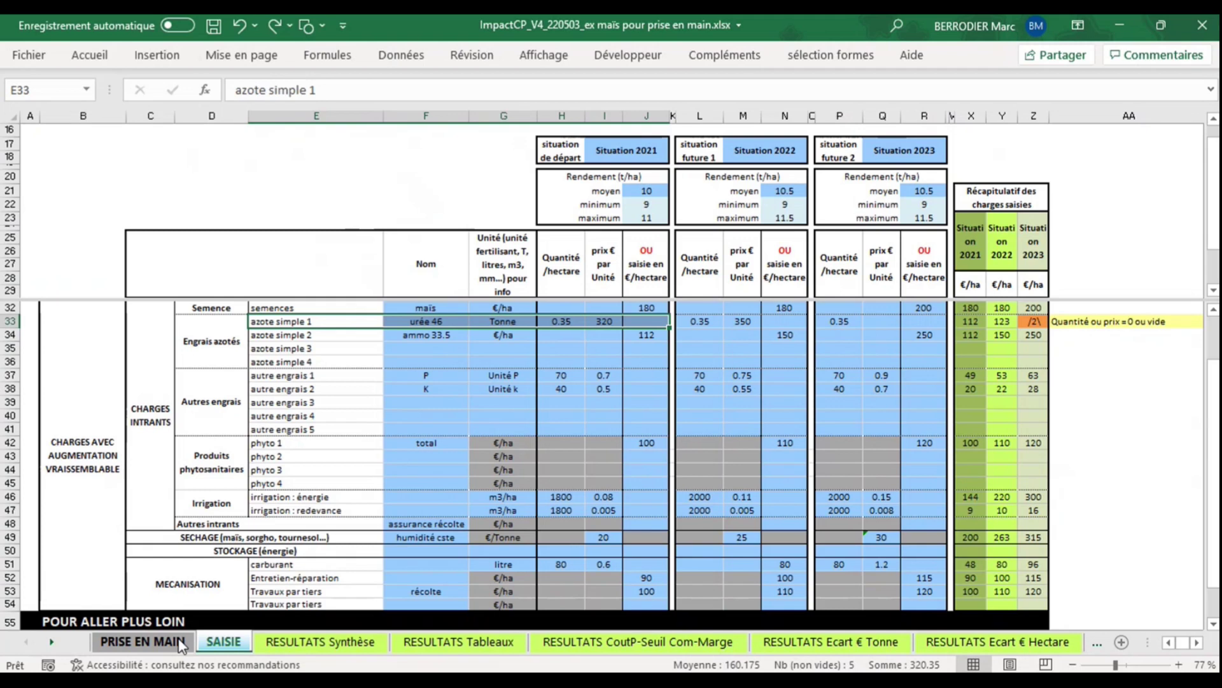
# Check the error comment column and set the Situation 2023 price per unit of azote simple 1 (urée 46) to 500.
pyautogui.click(1093, 110)
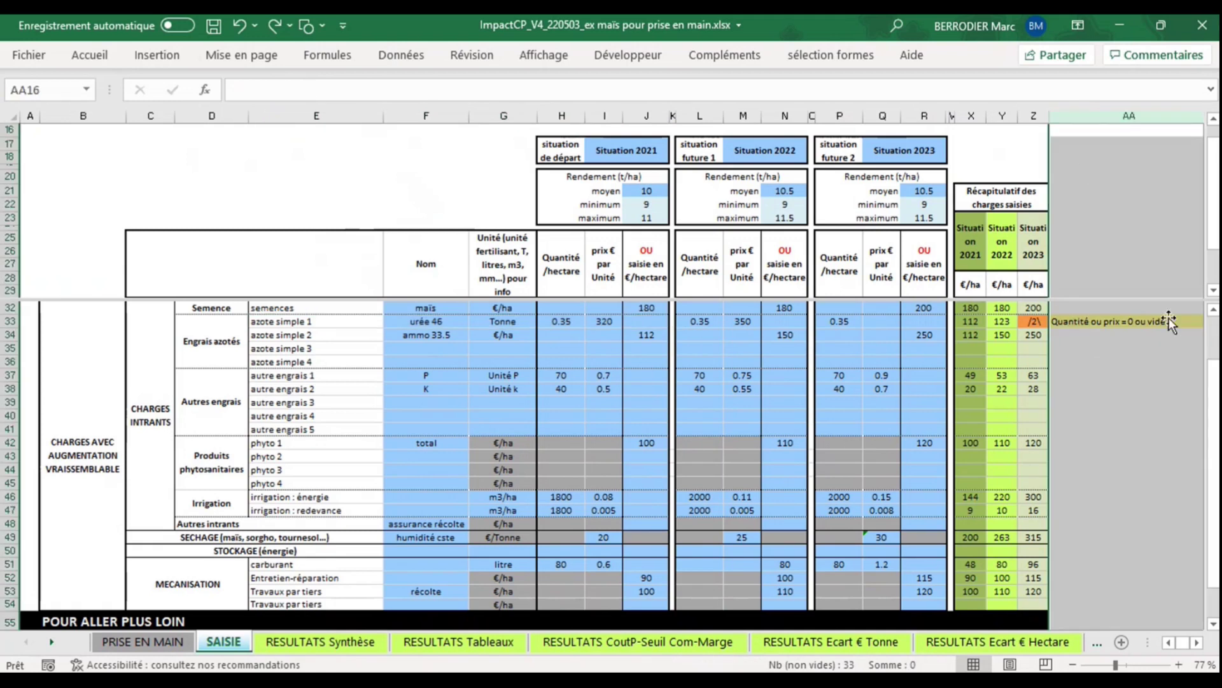
pyautogui.click(869, 320)
pyautogui.write('500')
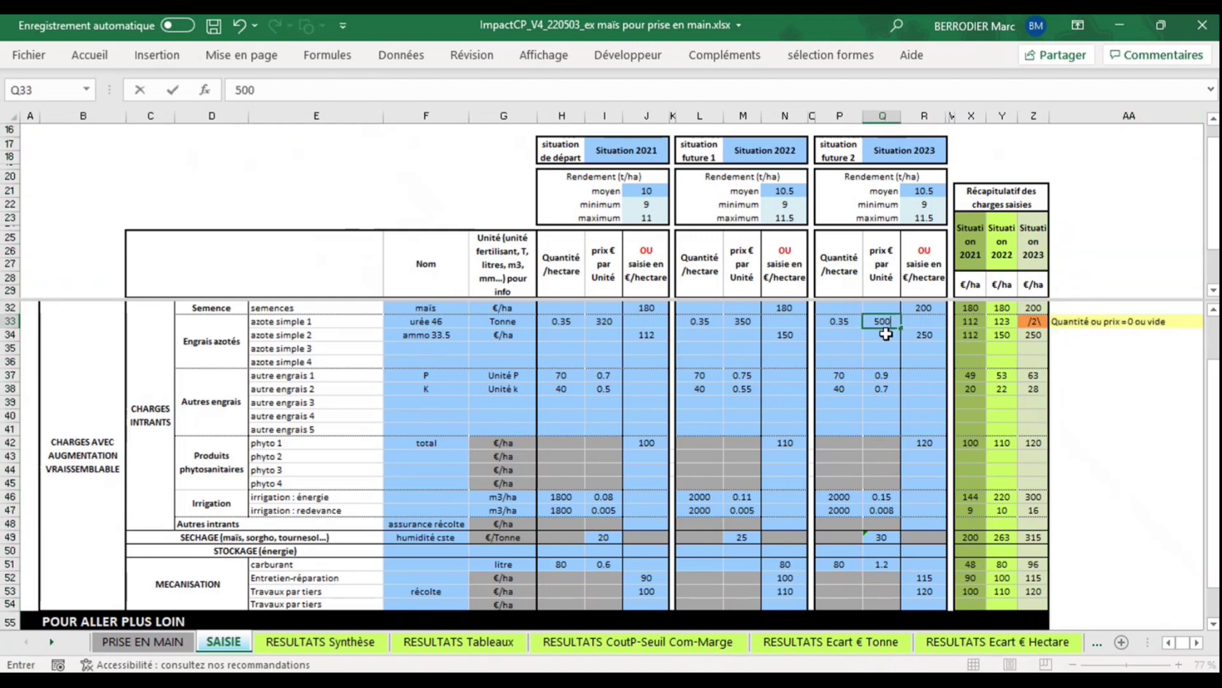
pyautogui.press('Return')
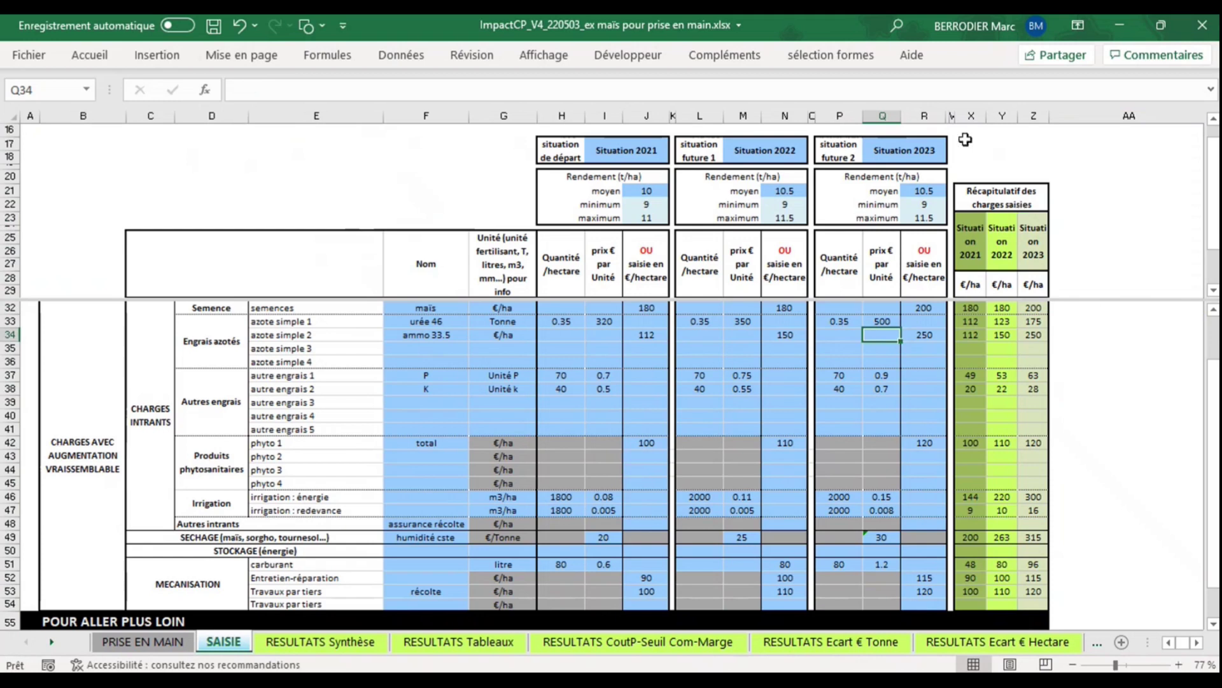
# Check the entry validity indicator and the recap columns of charges per hectare for the three situations.
pyautogui.click(1128, 204)
pyautogui.scroll(3, 1128, 208)
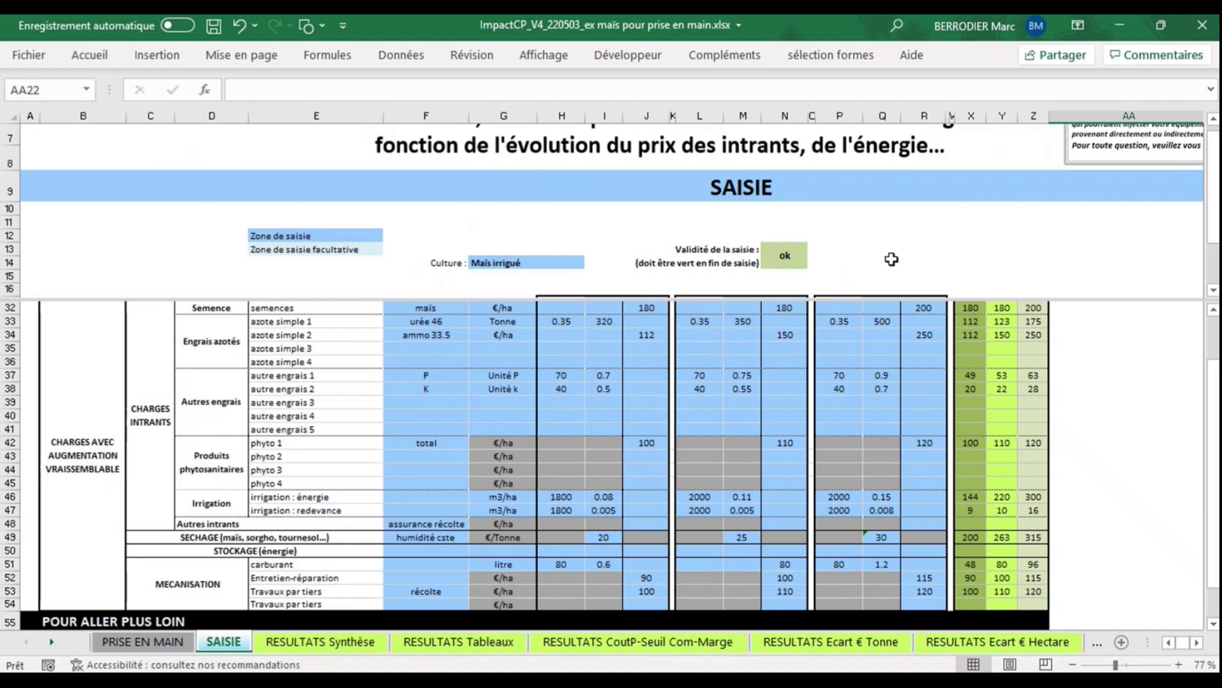
pyautogui.scroll(-3, 987, 244)
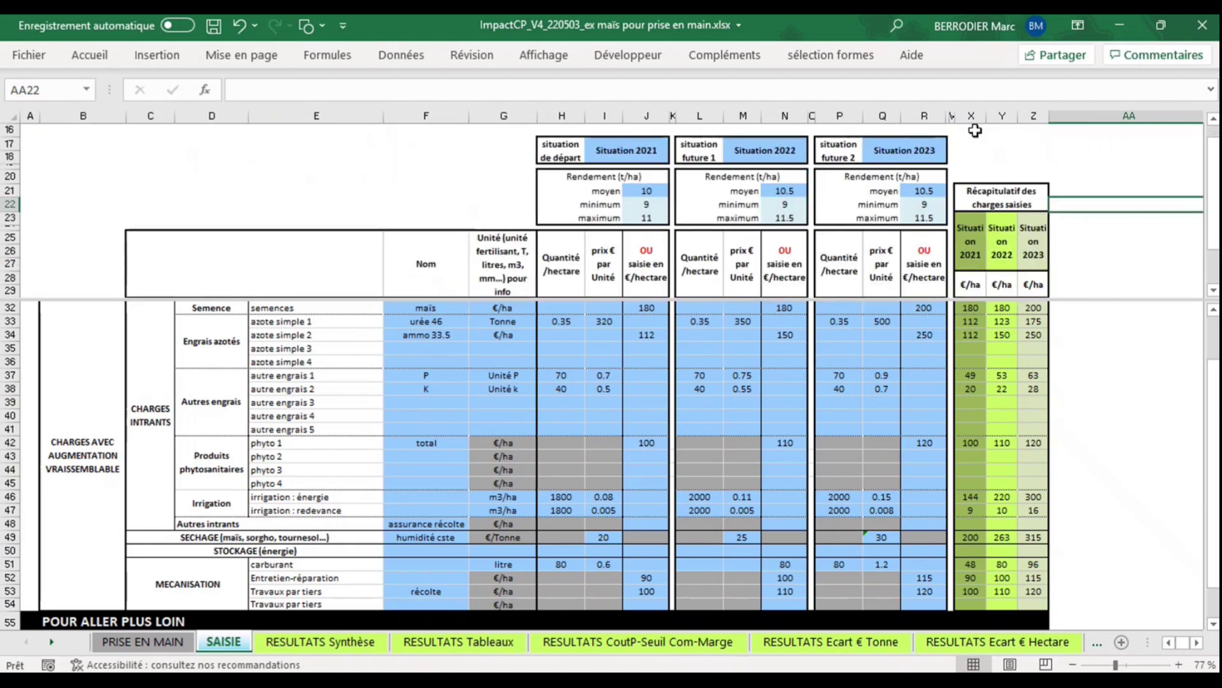
pyautogui.moveTo(971, 116); pyautogui.dragTo(1031, 112)
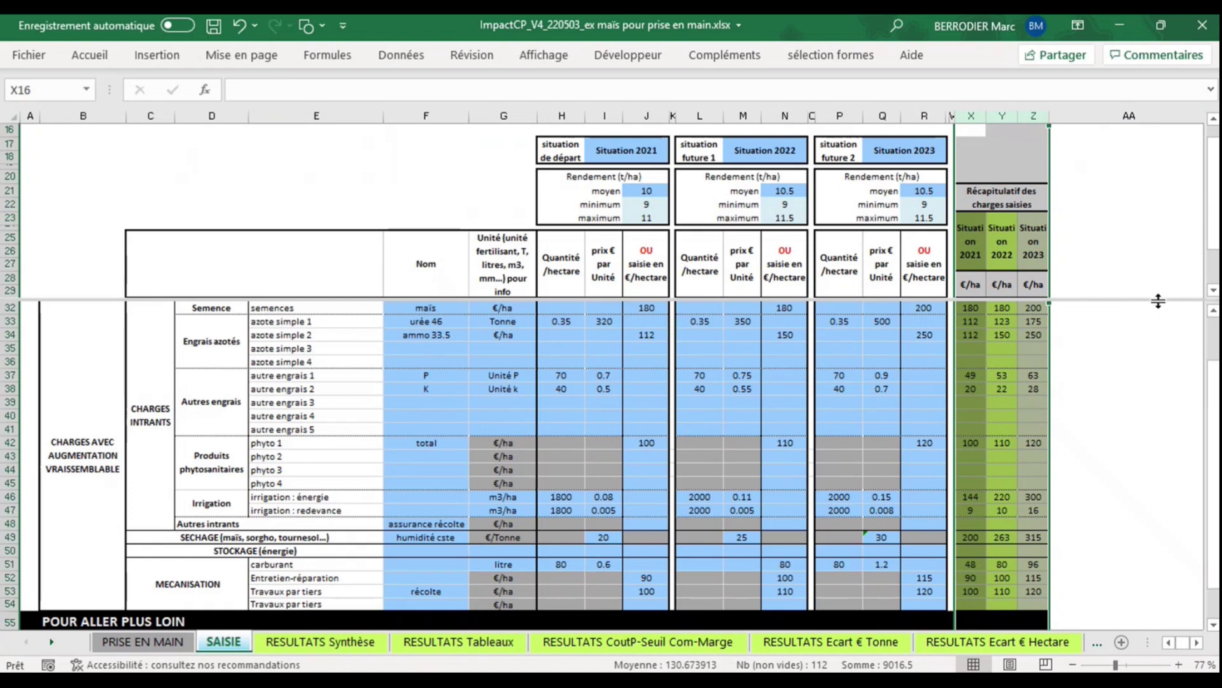
# Remove the horizontal window split and bring the diagram of charge changes per tonne between situations into view.
pyautogui.moveTo(1158, 301); pyautogui.dragTo(1158, 316)
pyautogui.click(1198, 642)
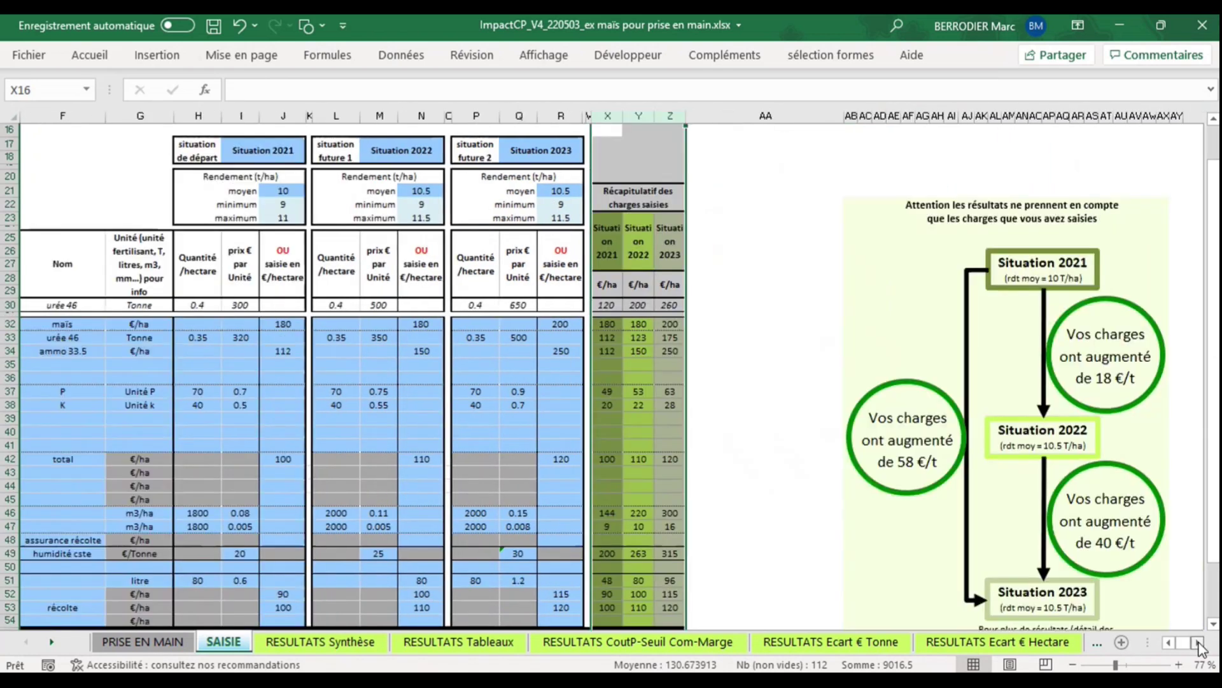
pyautogui.click(1197, 643)
pyautogui.scroll(-2, 1147, 582)
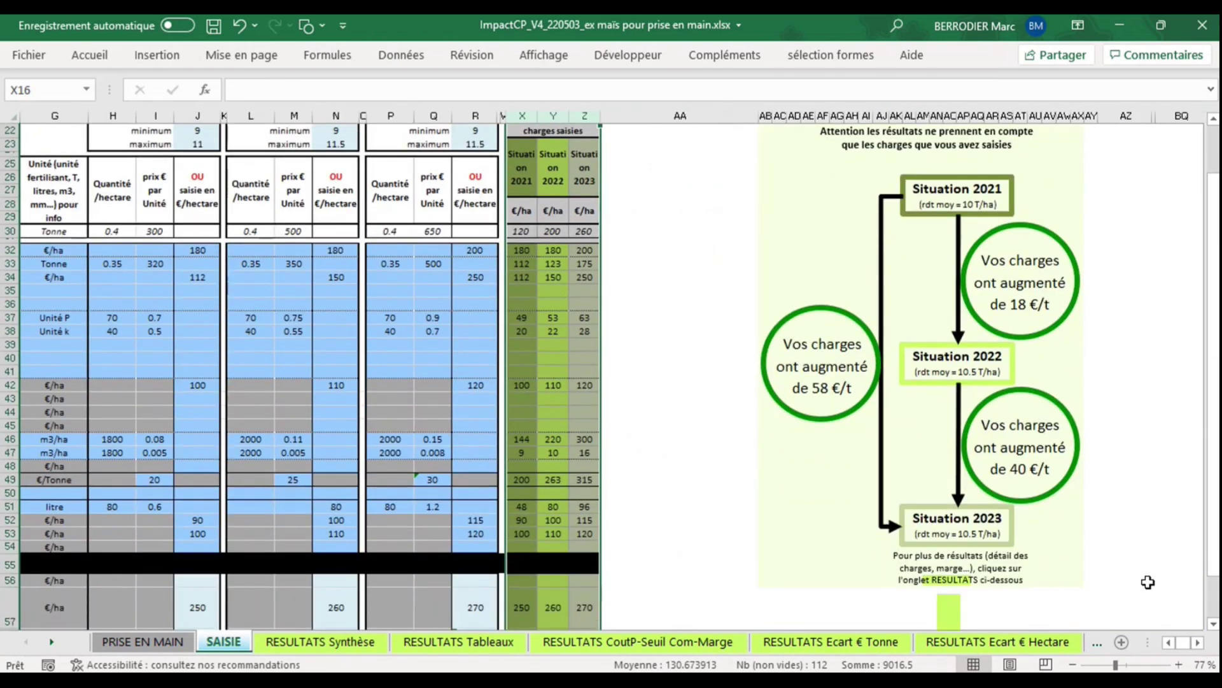
pyautogui.scroll(1, 1148, 582)
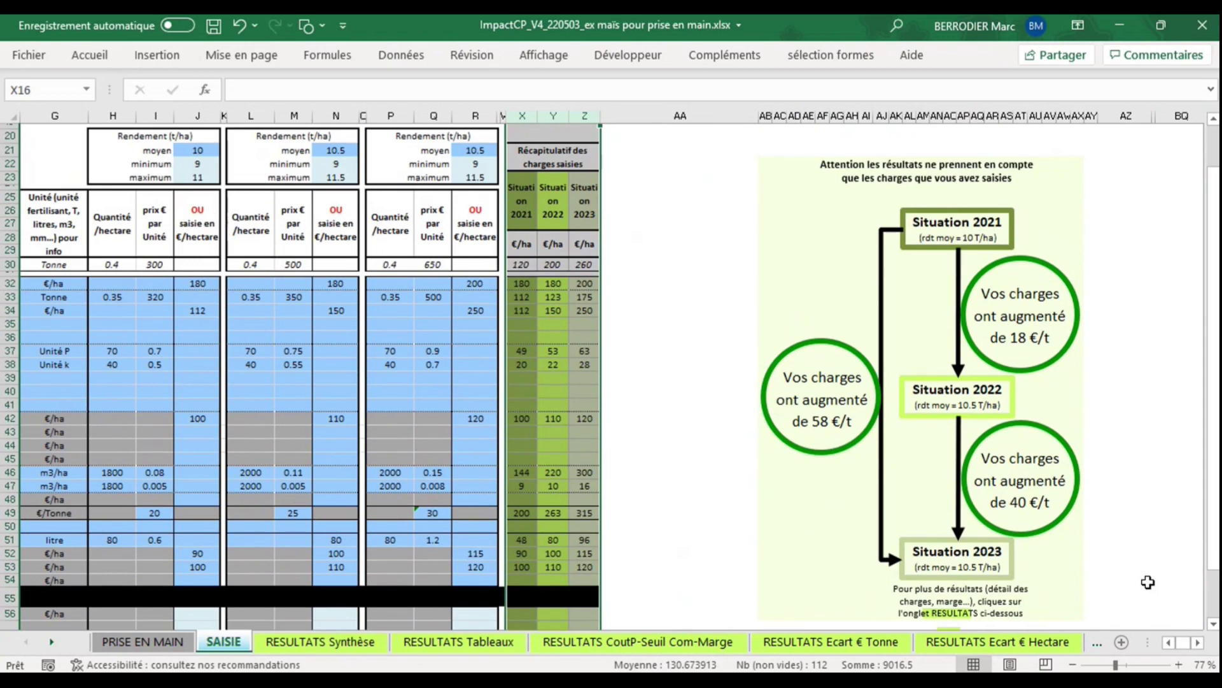